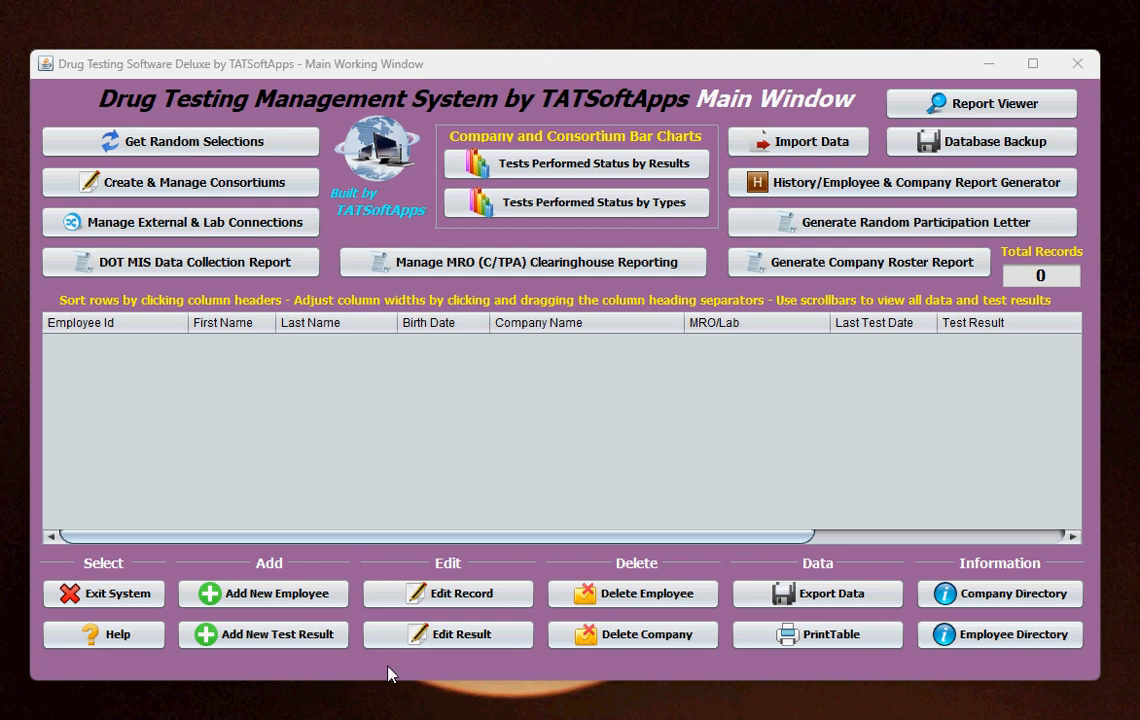
View the blank Add Employee form and the History and Reports window, returning to the main window after each
{"action": "left_click", "coordinate": [274, 607]}
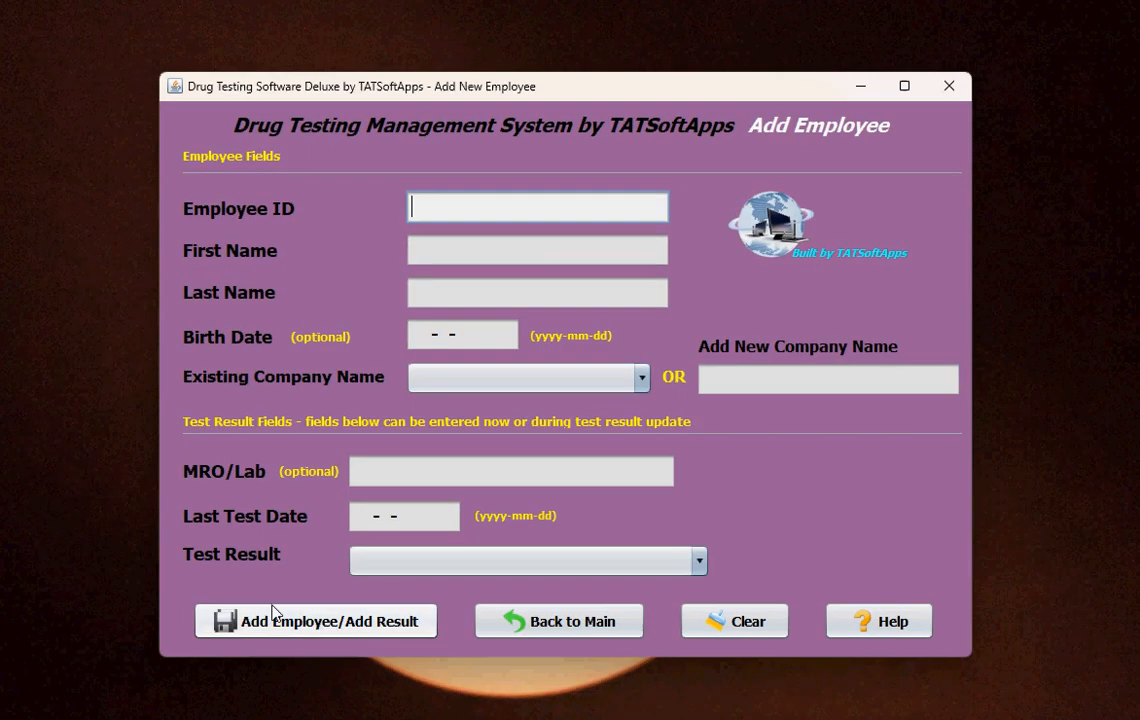
{"action": "left_click", "coordinate": [514, 623]}
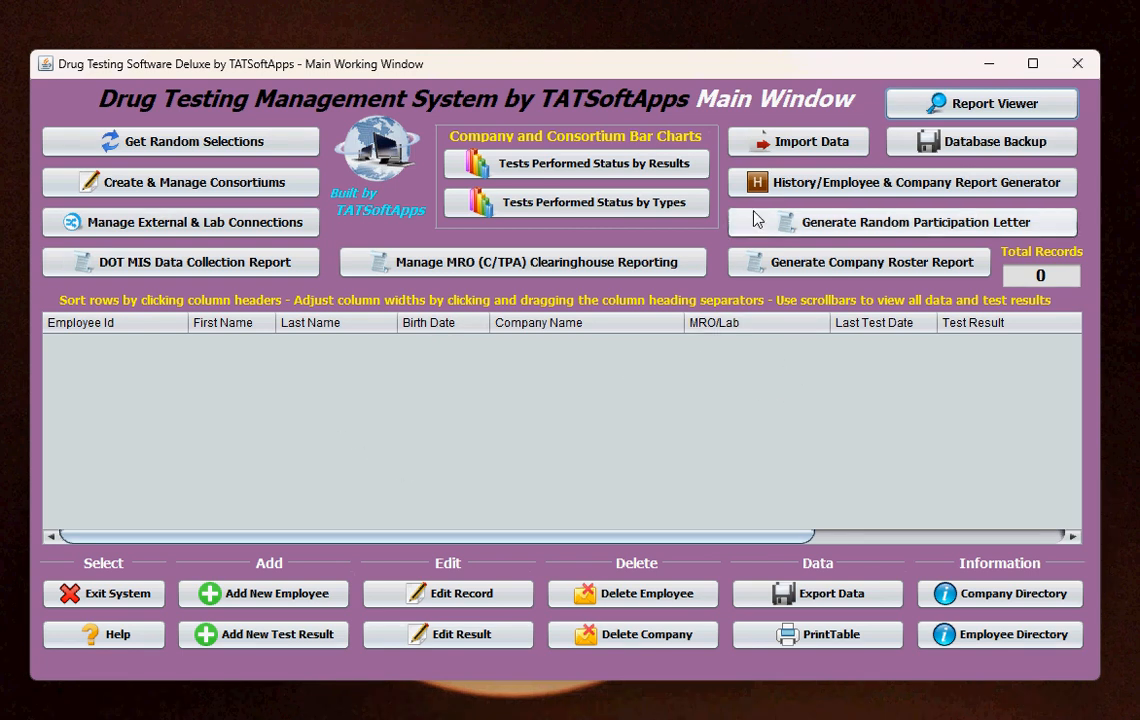
{"action": "left_click", "coordinate": [771, 190]}
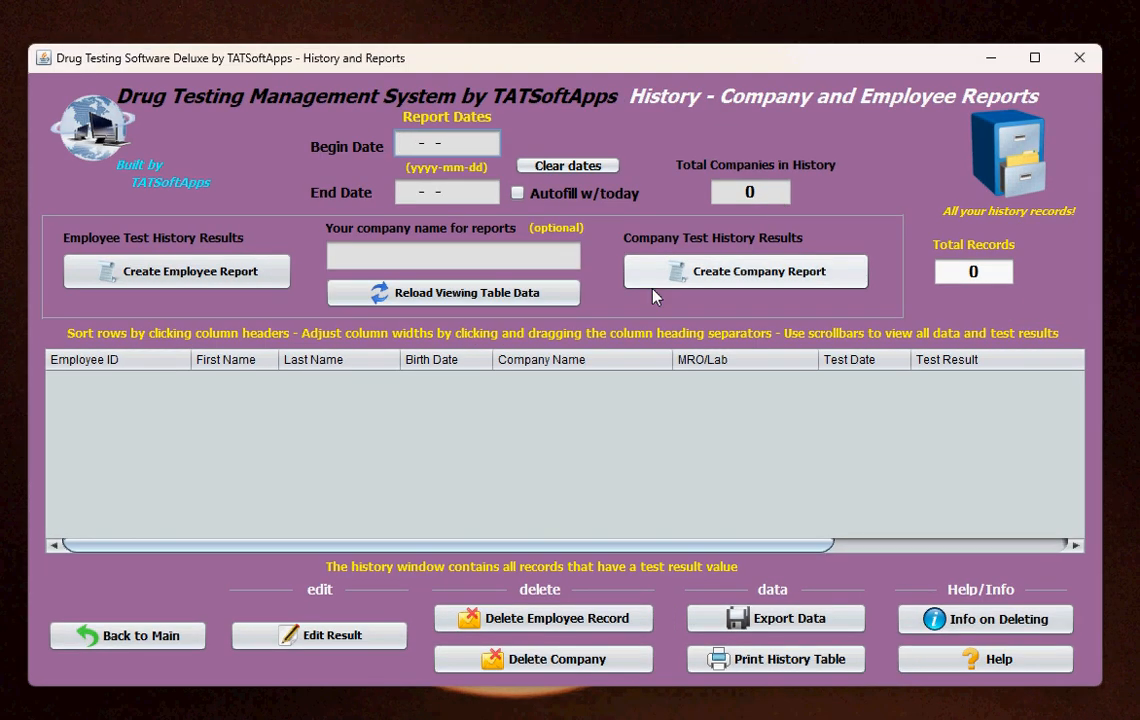
{"action": "left_click", "coordinate": [185, 637]}
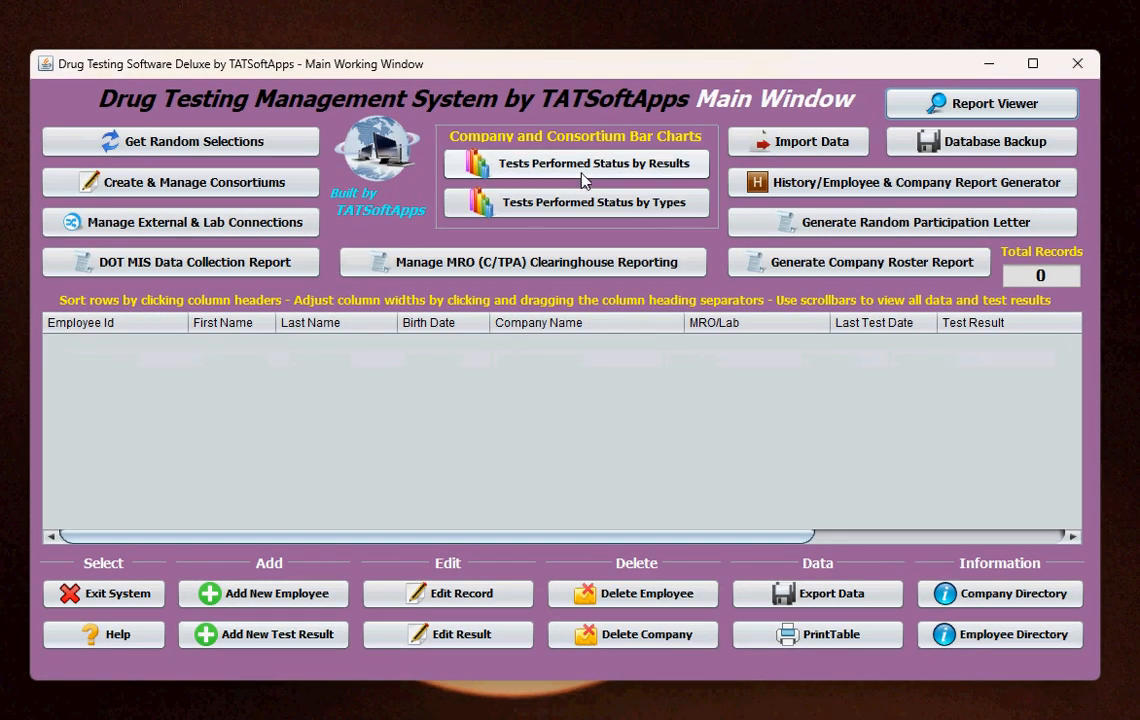
Load the file csv_70RecsAllGood.txt from C:\Employee Files into the data import window
{"action": "left_click", "coordinate": [795, 148]}
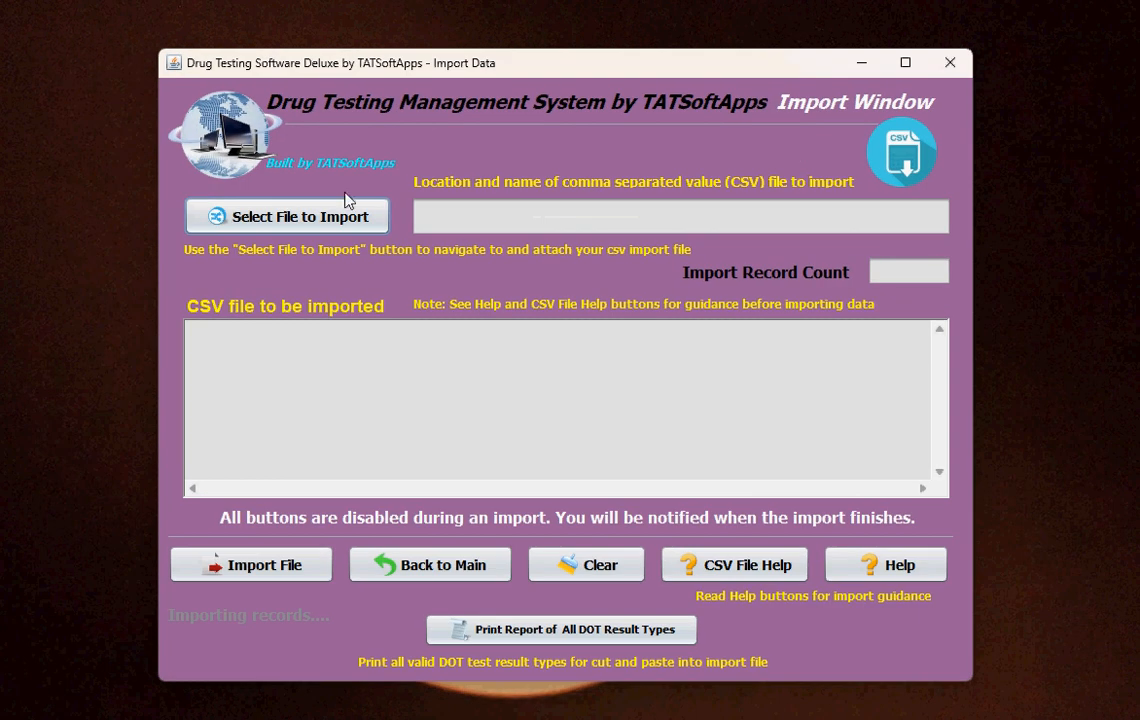
{"action": "left_click", "coordinate": [288, 222]}
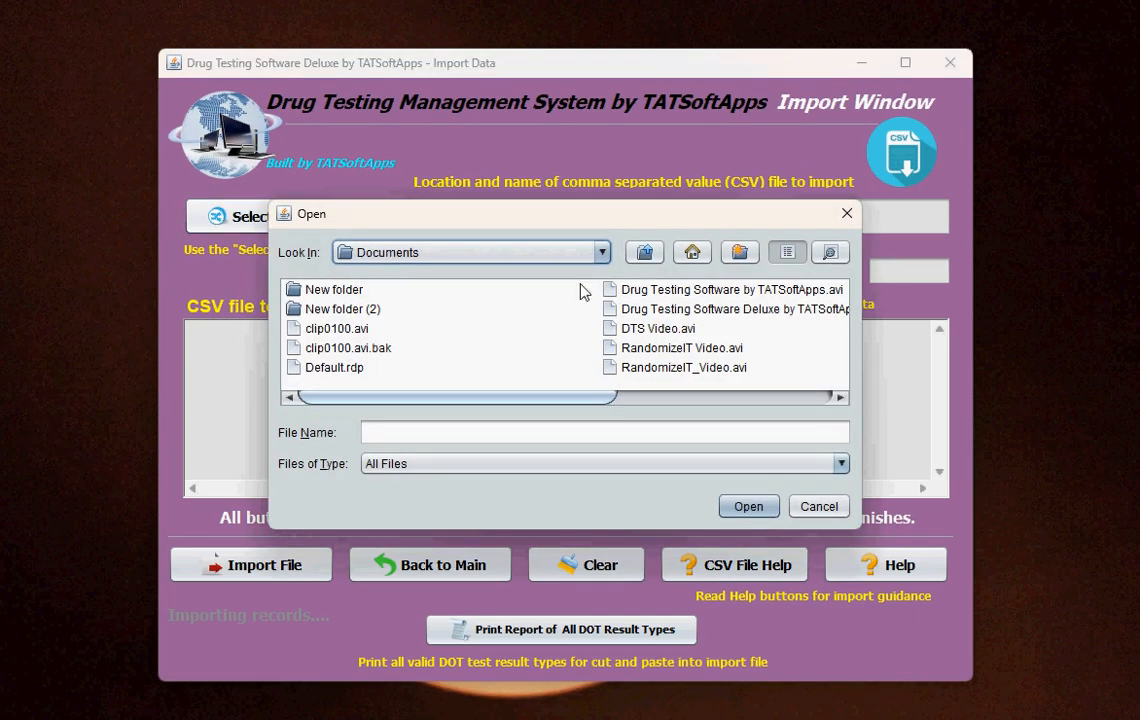
{"action": "left_click", "coordinate": [602, 252]}
{"action": "scroll", "coordinate": [606, 316], "scroll_direction": "up", "scroll_amount": 2}
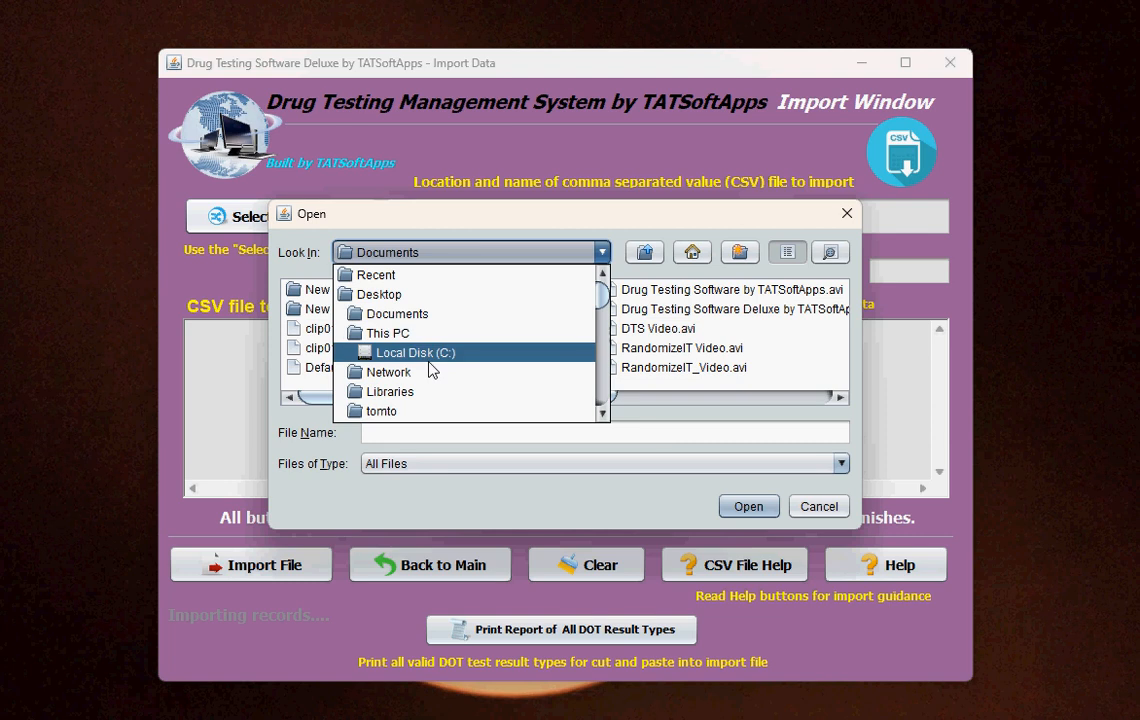
{"action": "left_click", "coordinate": [428, 360]}
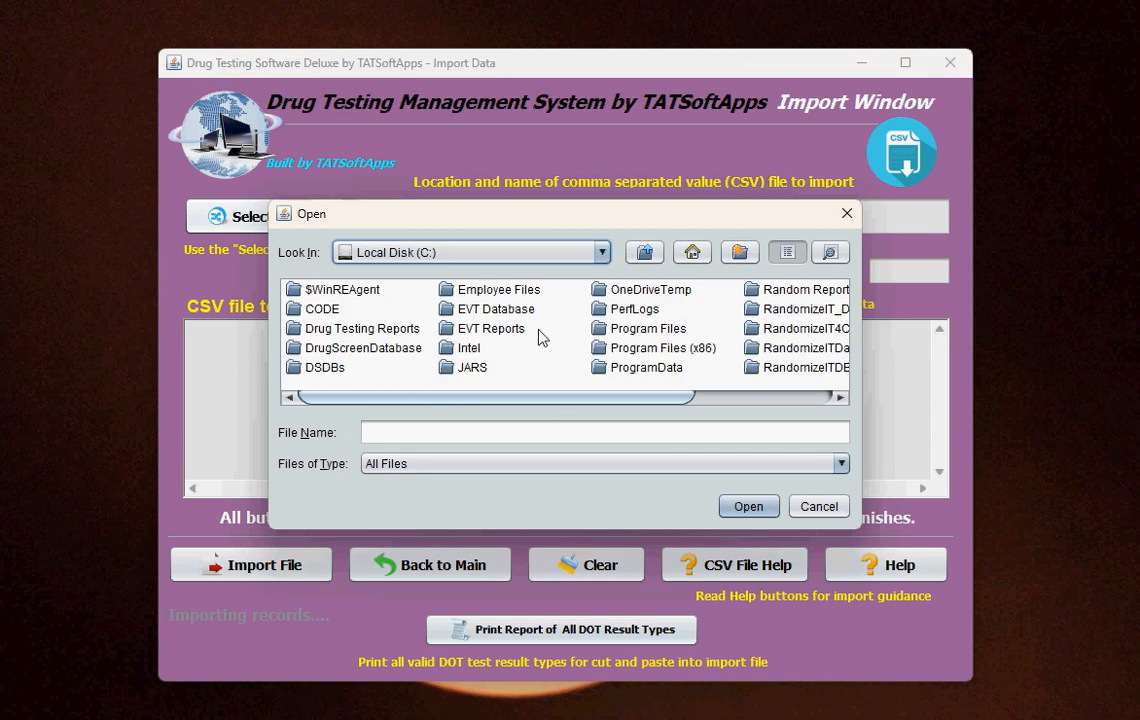
{"action": "double_click", "coordinate": [472, 292]}
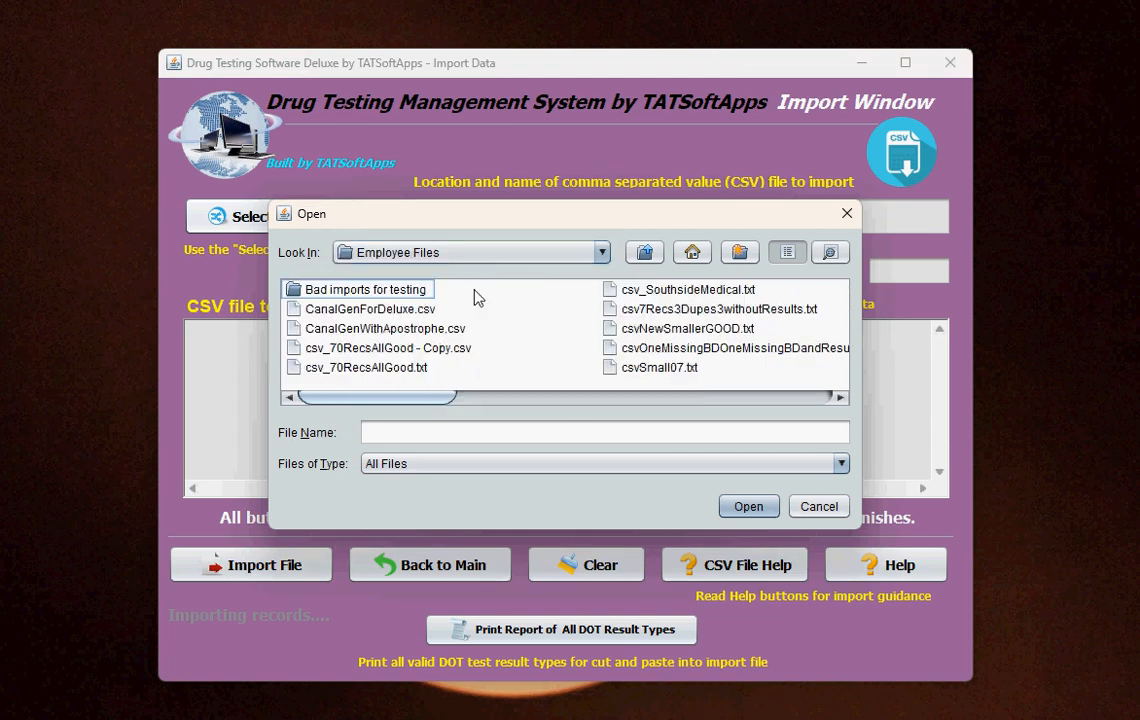
{"action": "double_click", "coordinate": [382, 368]}
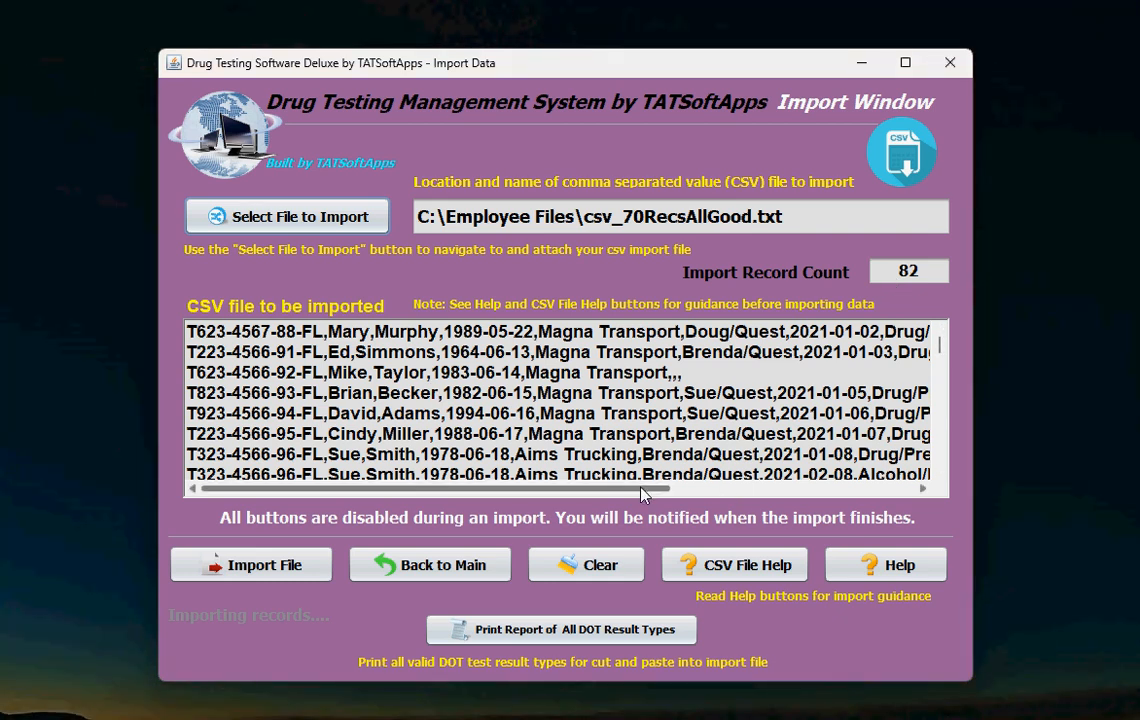
Validate the loaded CSV records, import them into the database, and go to the main window to see the new data
{"action": "mouse_move", "coordinate": [640, 494]}
{"action": "left_mouse_down"}
{"action": "mouse_move", "coordinate": [848, 500]}
{"action": "mouse_move", "coordinate": [627, 490]}
{"action": "left_mouse_up"}
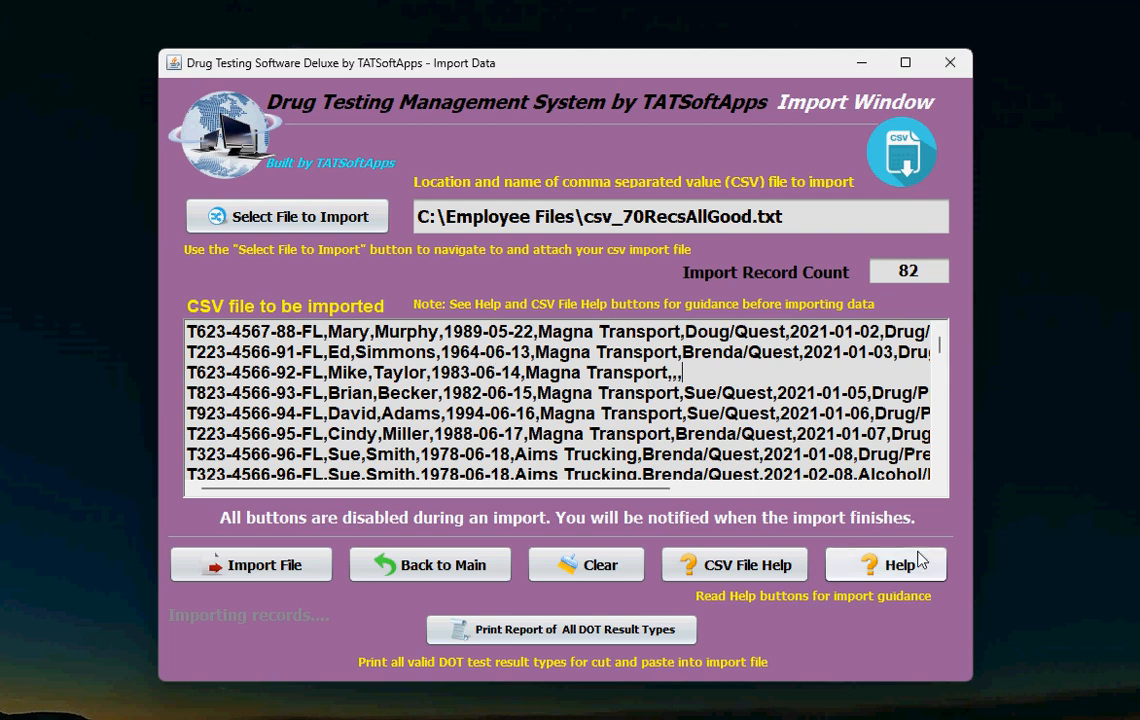
{"action": "scroll", "coordinate": [940, 358], "scroll_direction": "down", "scroll_amount": 2}
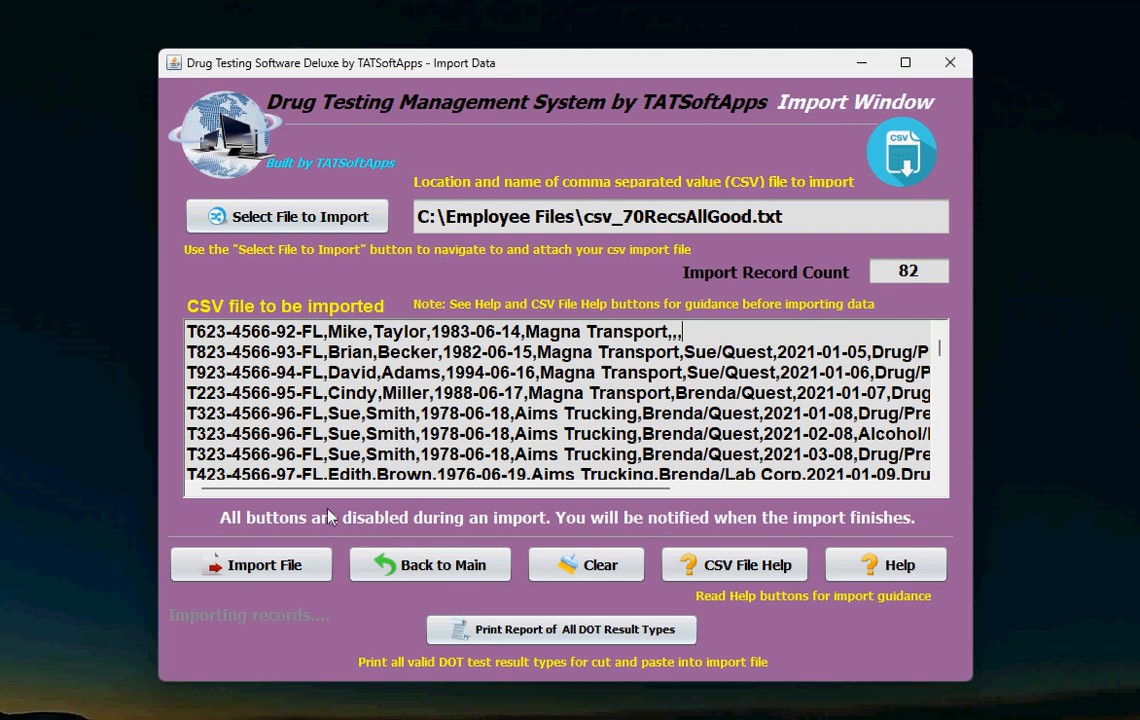
{"action": "left_click", "coordinate": [257, 582]}
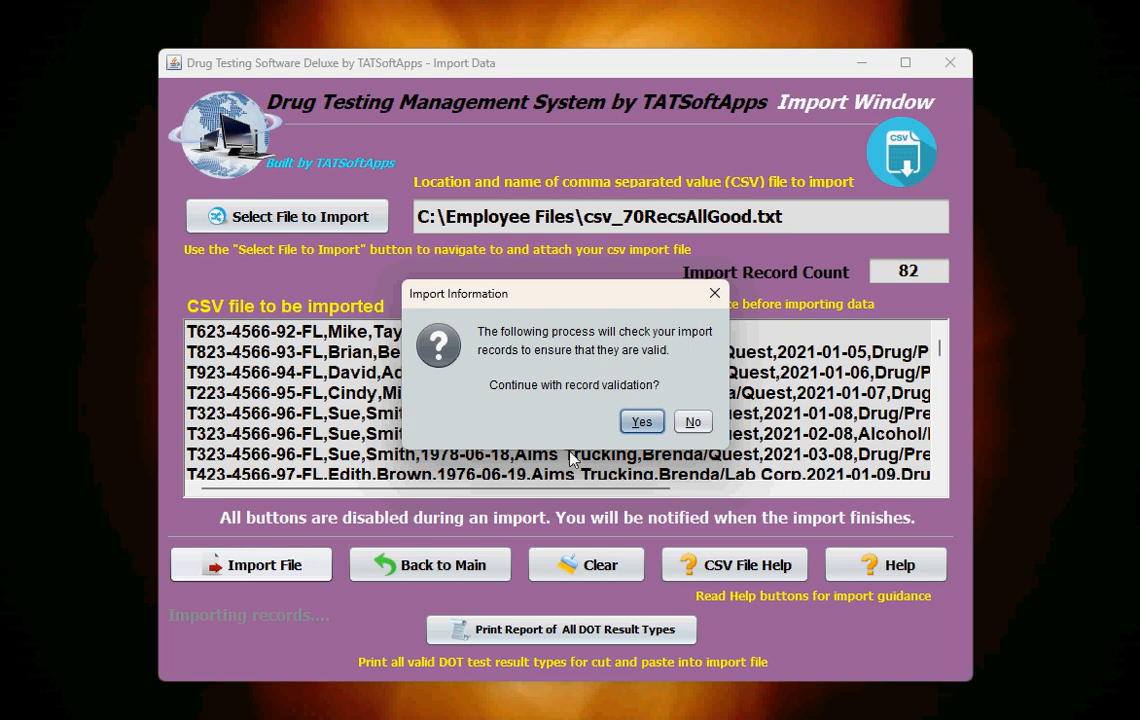
{"action": "left_click", "coordinate": [640, 423]}
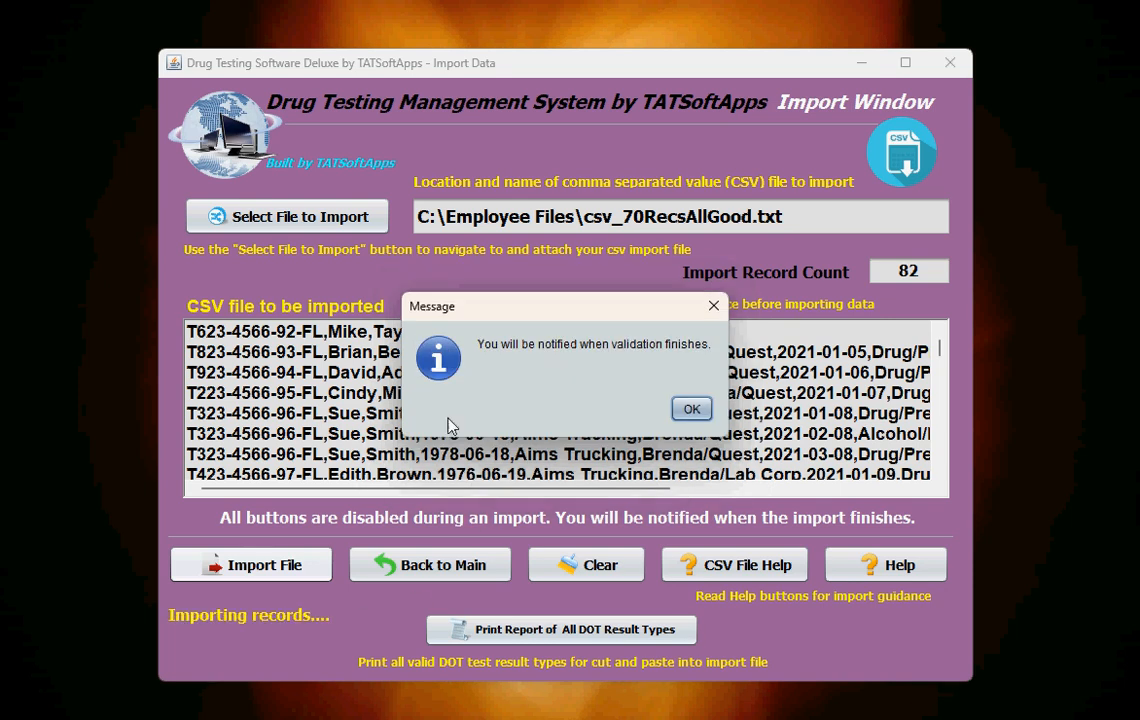
{"action": "left_click", "coordinate": [694, 410]}
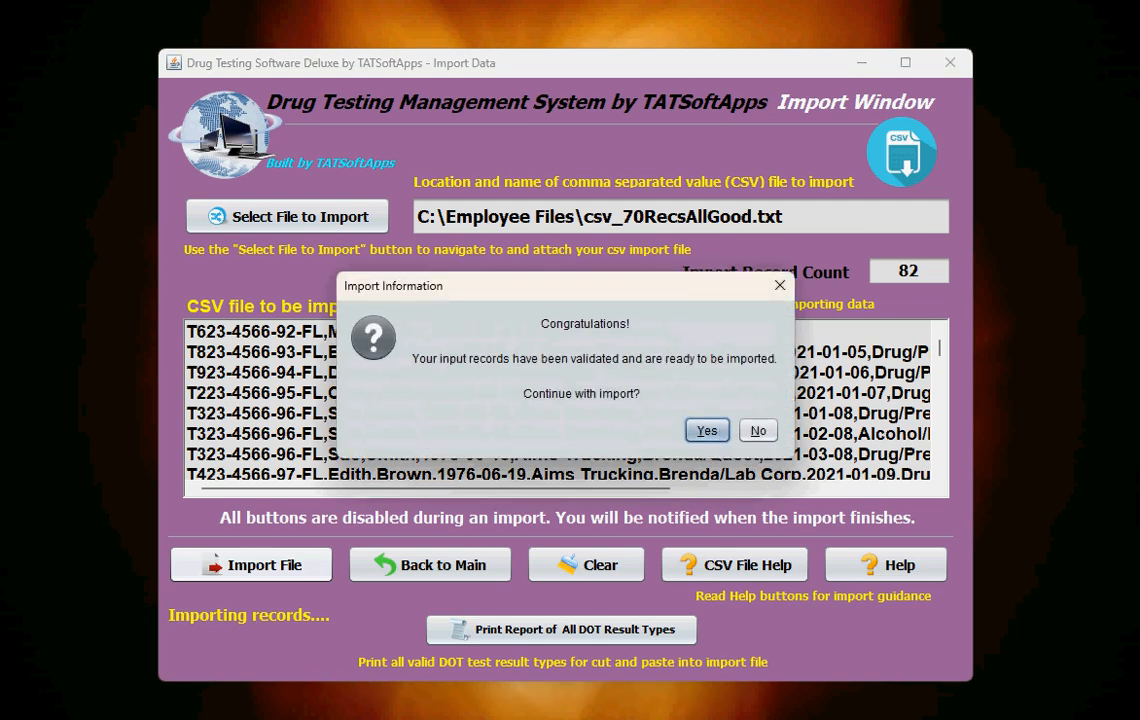
{"action": "left_click", "coordinate": [707, 430]}
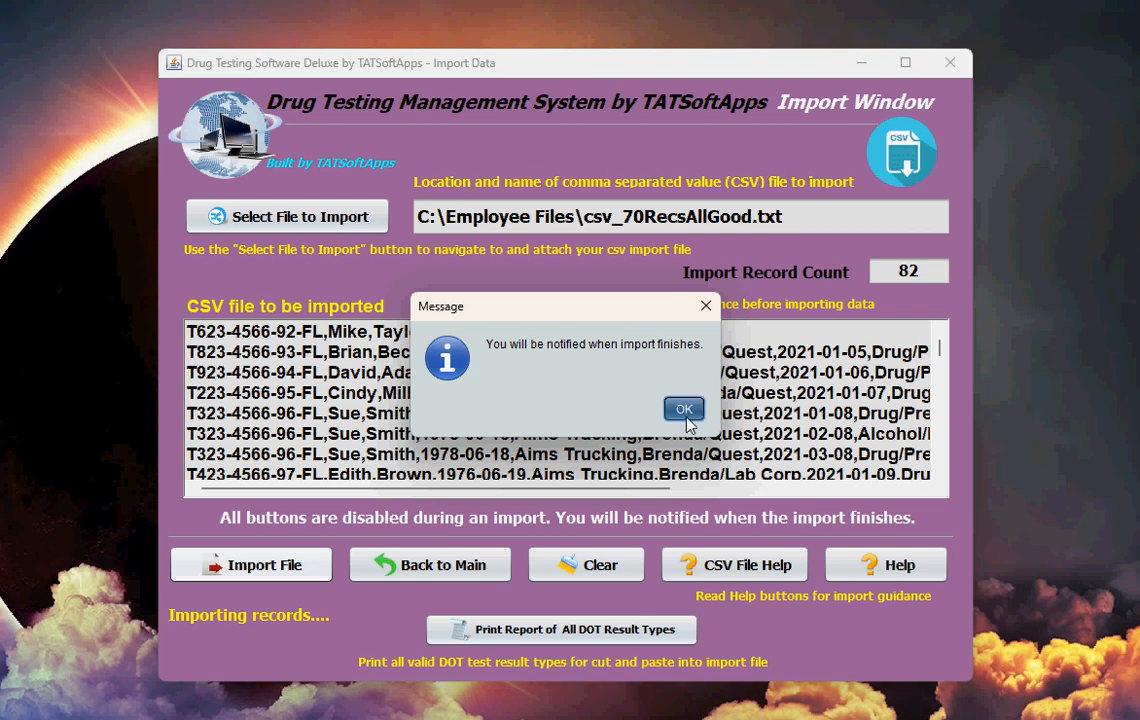
{"action": "left_click", "coordinate": [686, 412]}
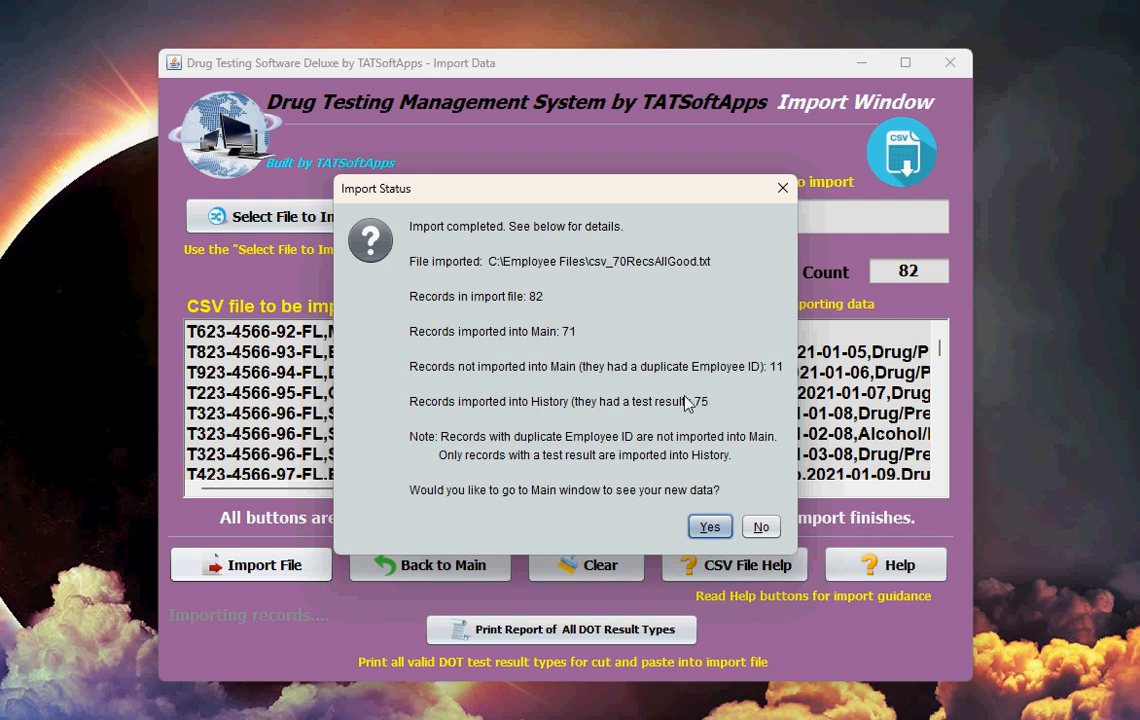
{"action": "left_click", "coordinate": [712, 528]}
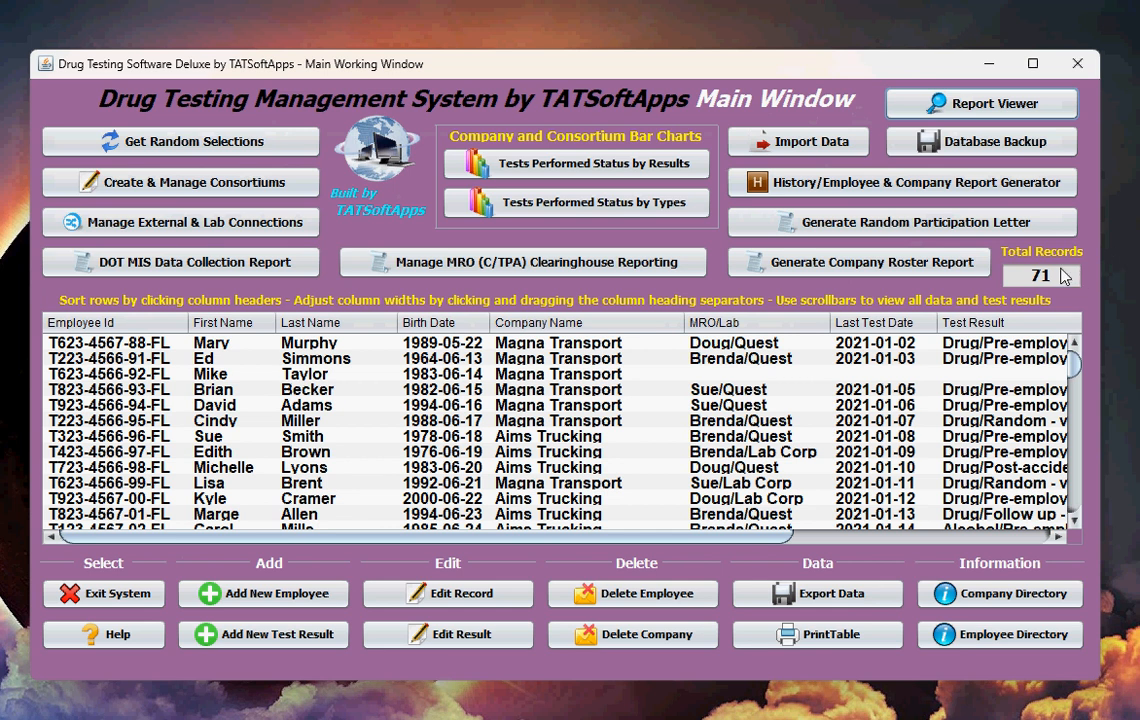
Sort the test history records by last name and examine the repeated entries of the Argos Tower employee with several tests in 2021
{"action": "left_click", "coordinate": [758, 183]}
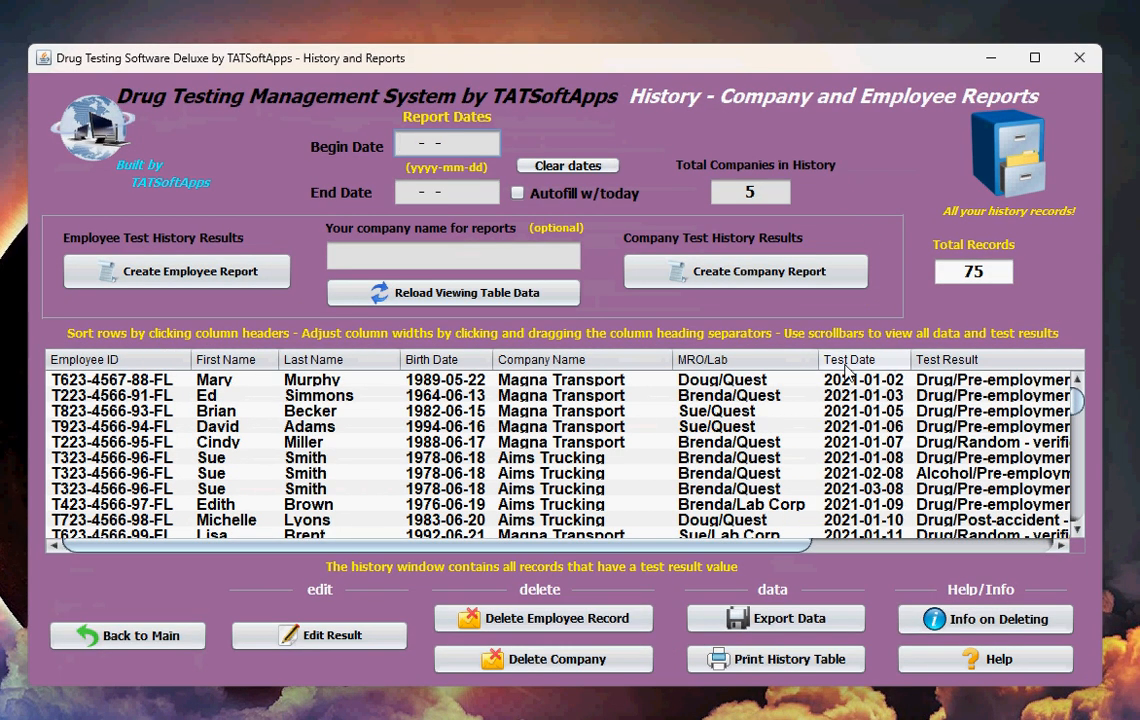
{"action": "left_click", "coordinate": [340, 360]}
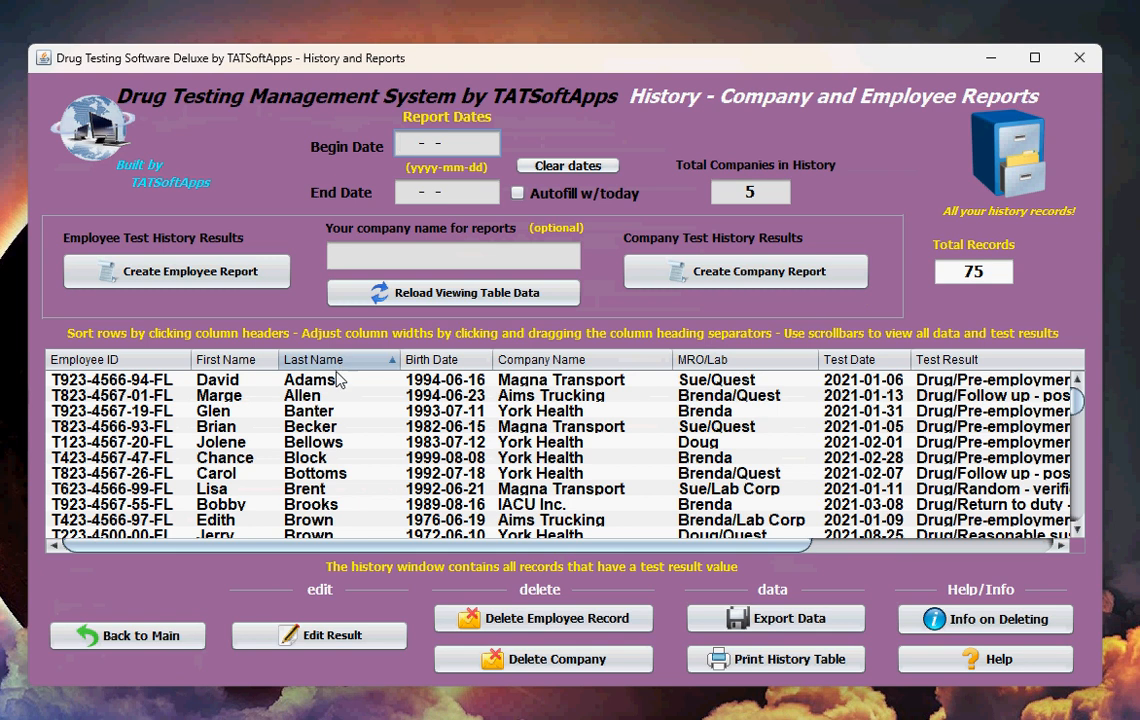
{"action": "scroll", "coordinate": [340, 390], "scroll_direction": "down", "scroll_amount": 8}
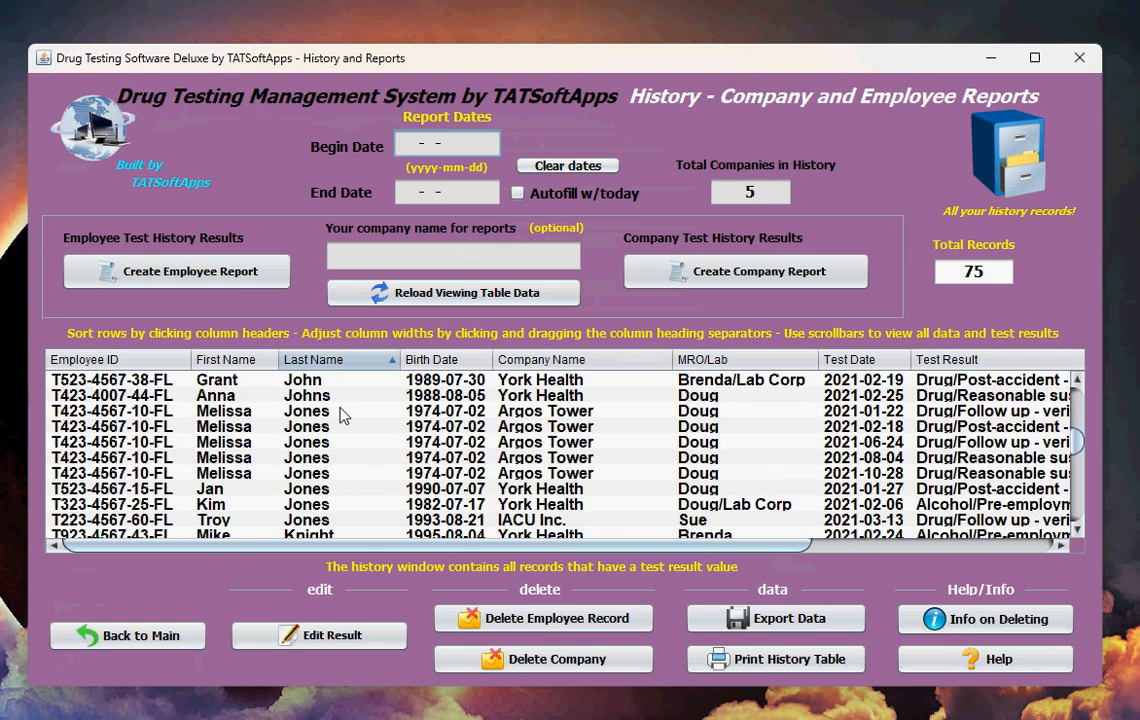
{"action": "left_click", "coordinate": [213, 413]}
{"action": "left_click", "coordinate": [214, 426]}
{"action": "left_click", "coordinate": [219, 441]}
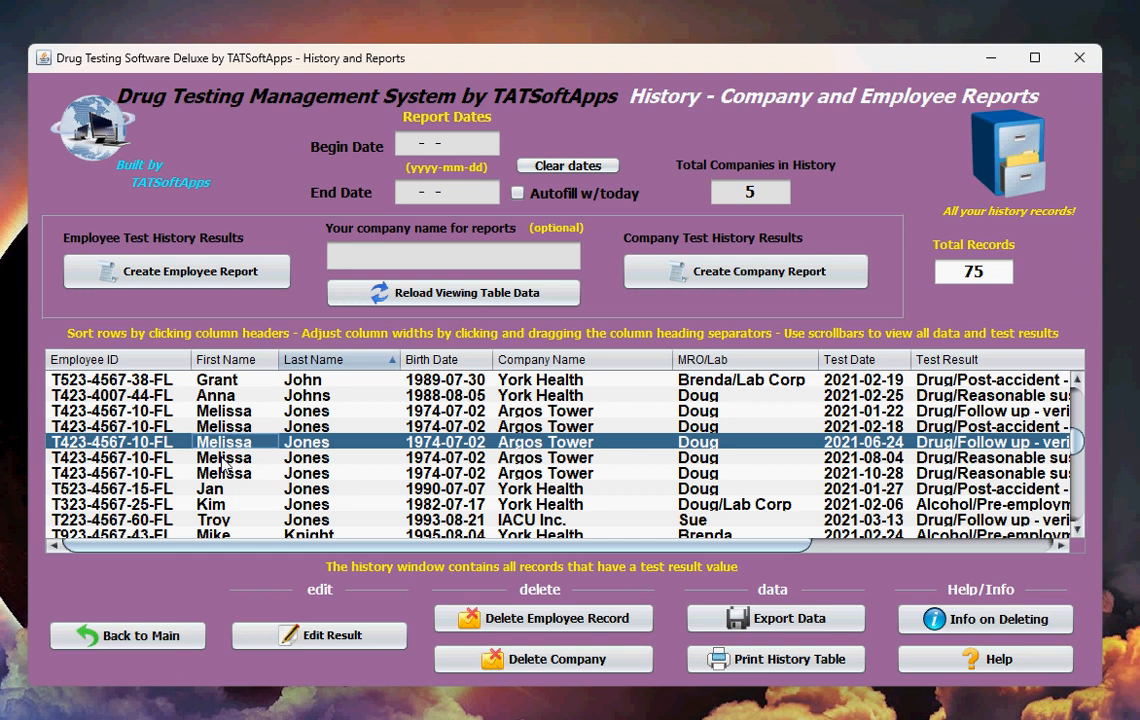
{"action": "left_click", "coordinate": [222, 458]}
{"action": "left_click", "coordinate": [224, 473]}
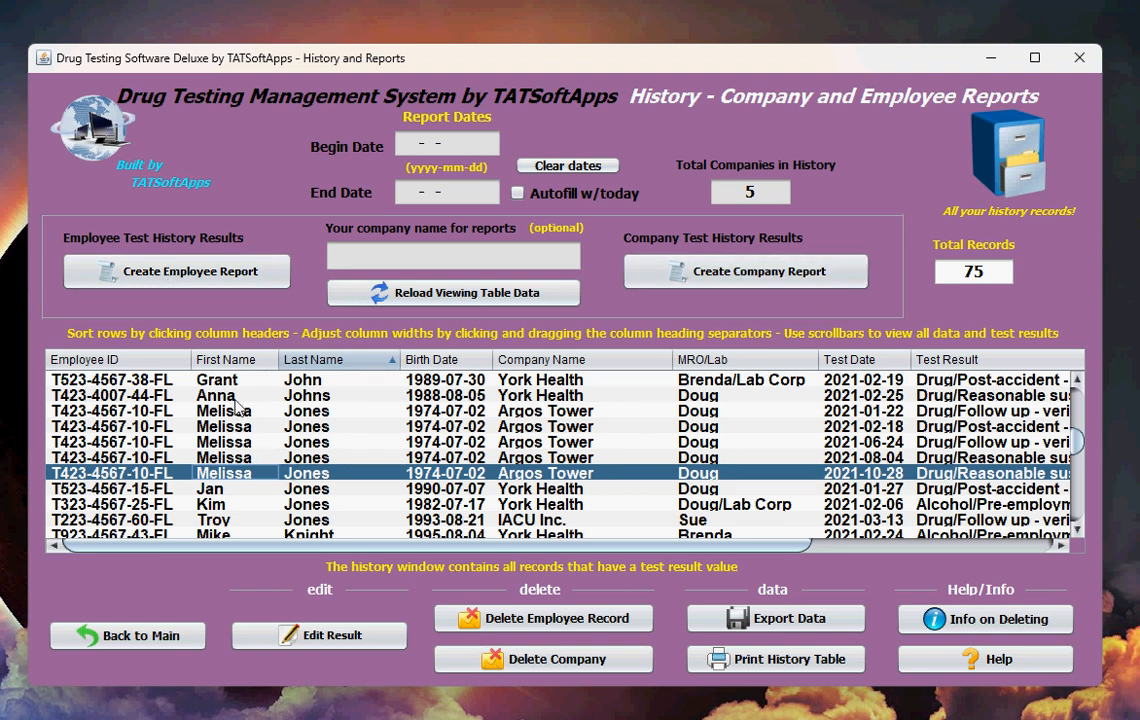
Leave the history records and look at the form for adding a new employee, ending back in the main window
{"action": "left_click", "coordinate": [180, 637]}
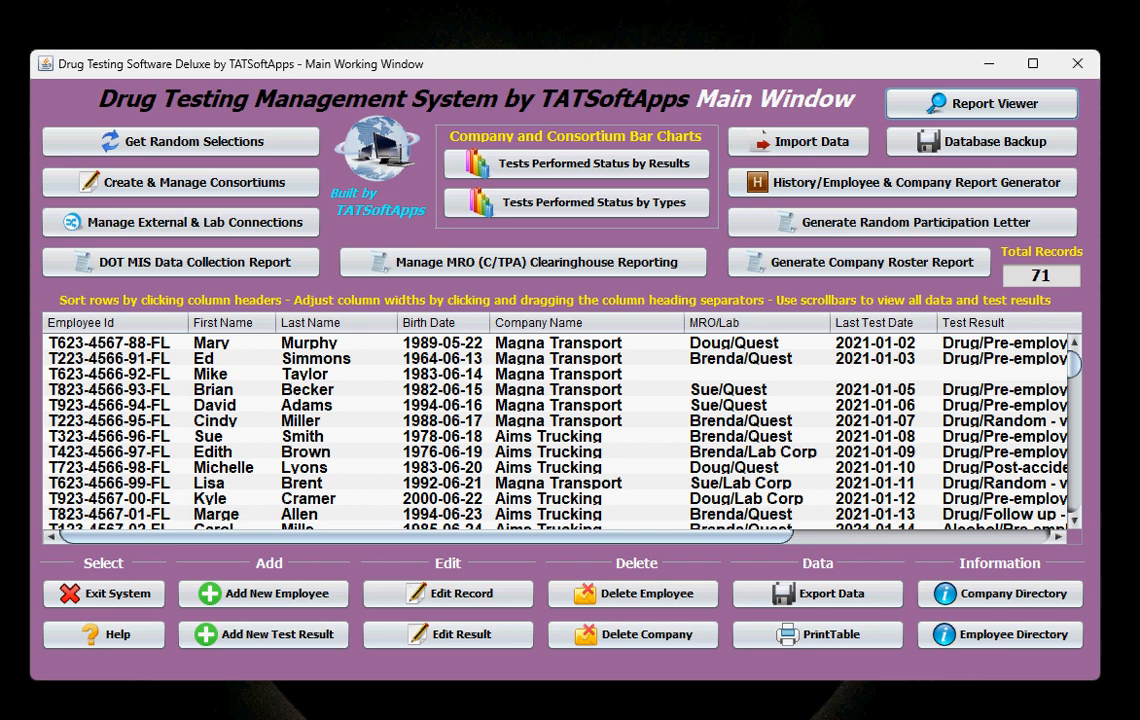
{"action": "left_click", "coordinate": [207, 594]}
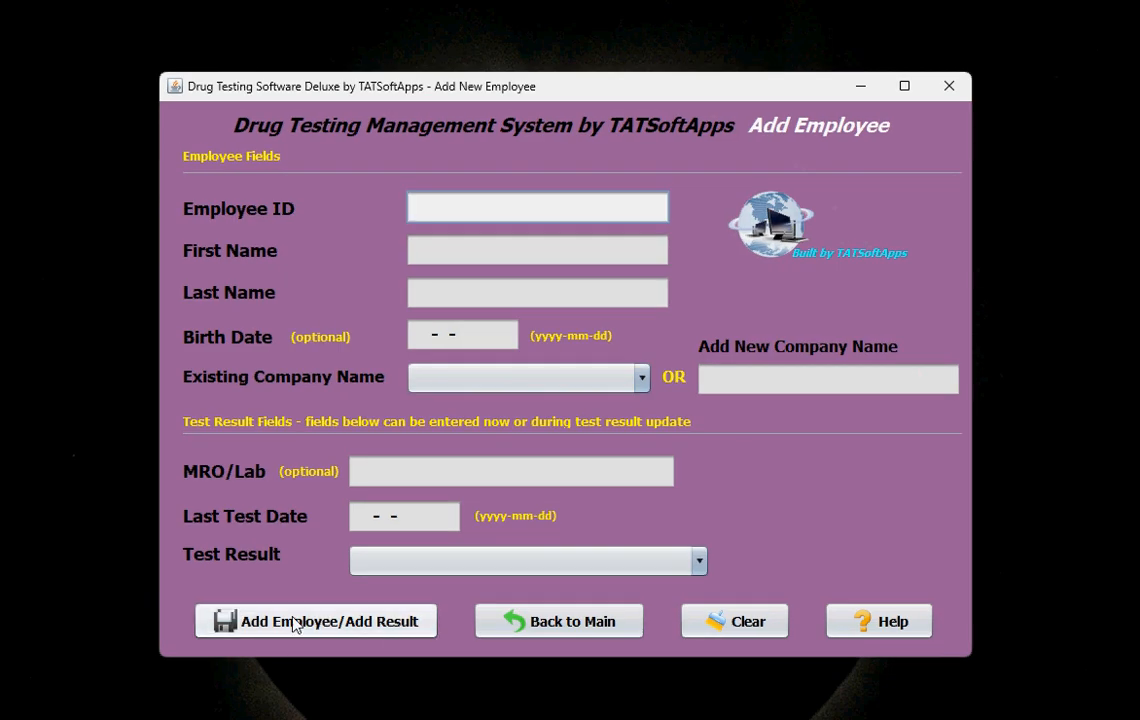
{"action": "left_click", "coordinate": [514, 632]}
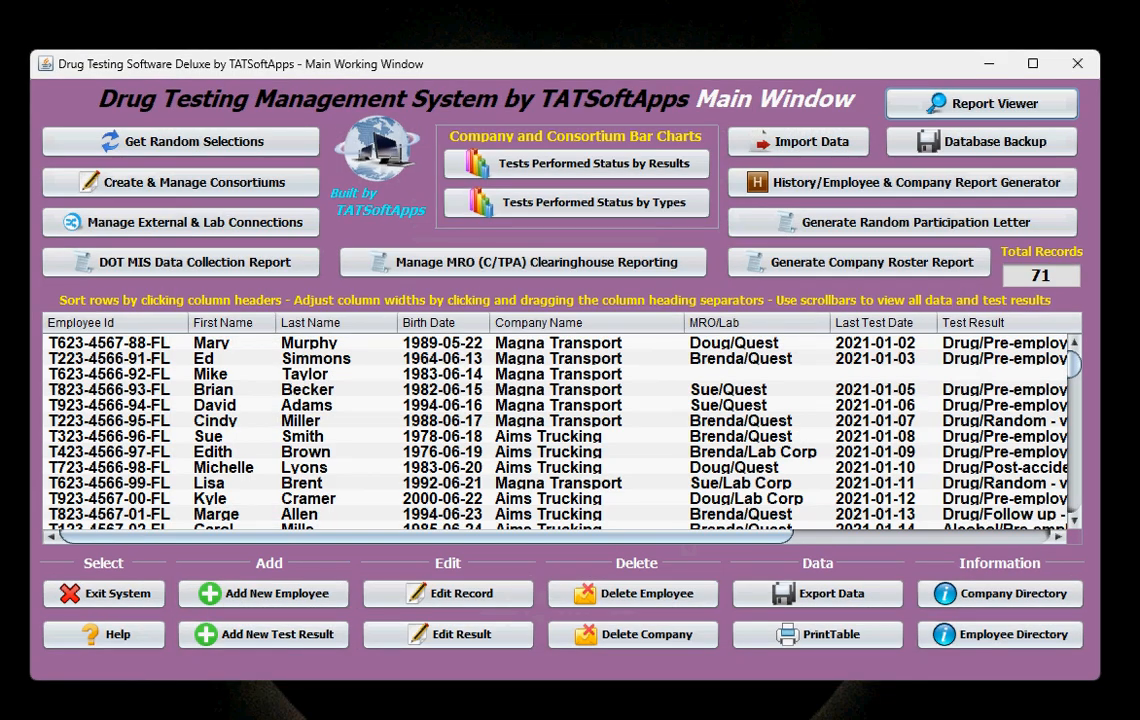